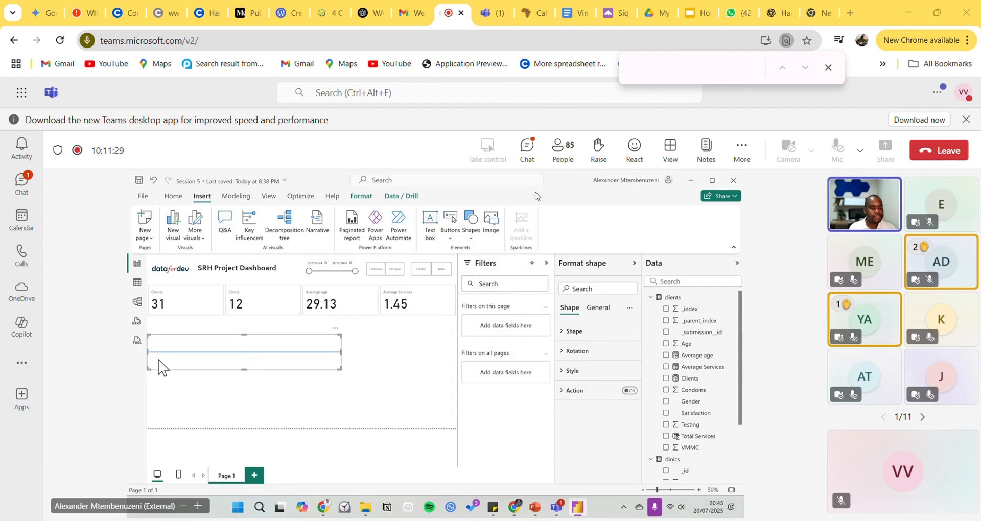
Step: Shorten the line shape below the summary cards to about half its length by moving its left end inward
drag(147, 354, 241, 363)
click(335, 328)
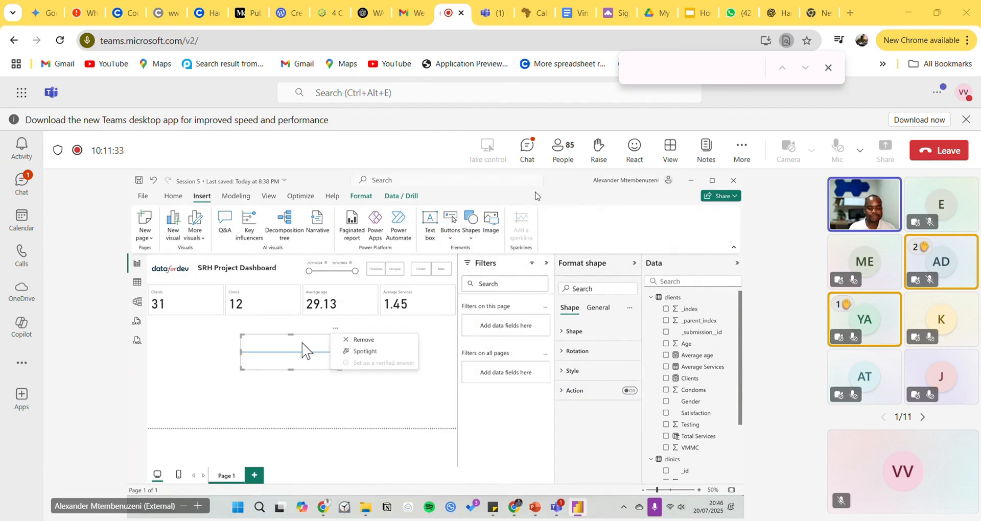
click(302, 343)
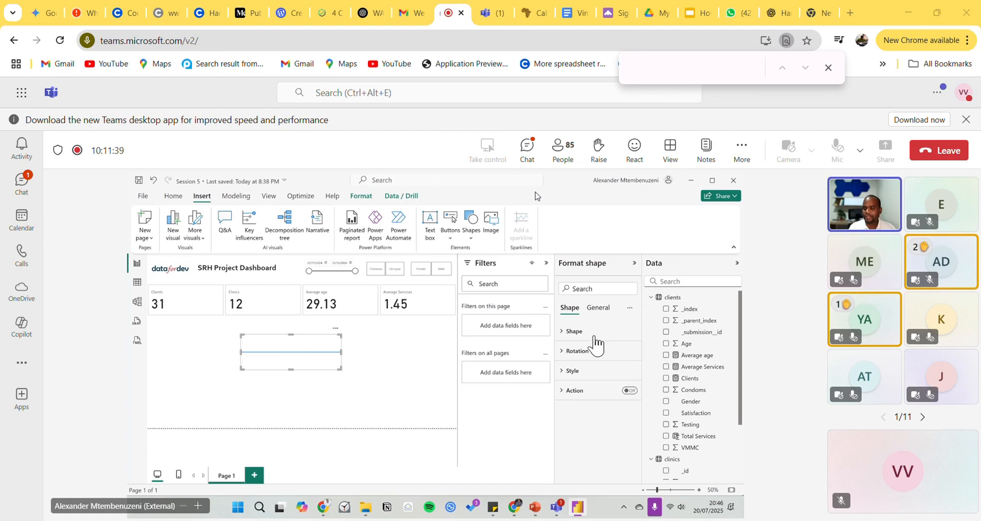
Step: Set the line's shape rotation to 180 degrees
click(571, 332)
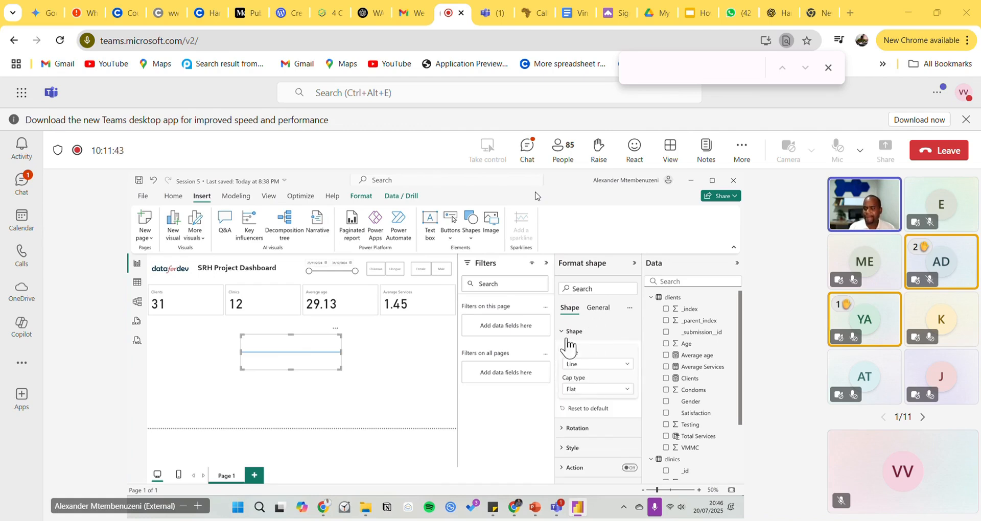
click(570, 334)
click(577, 357)
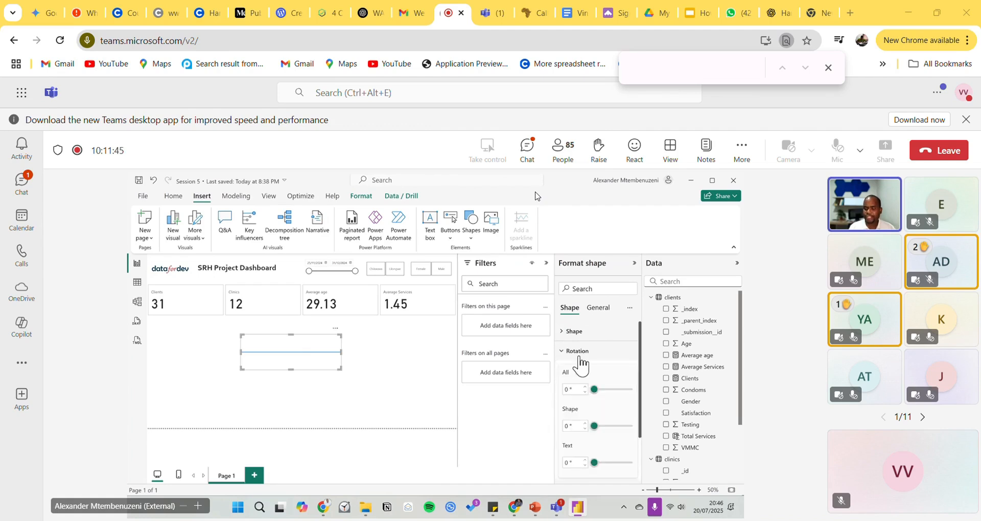
scroll(578, 437, down, 1)
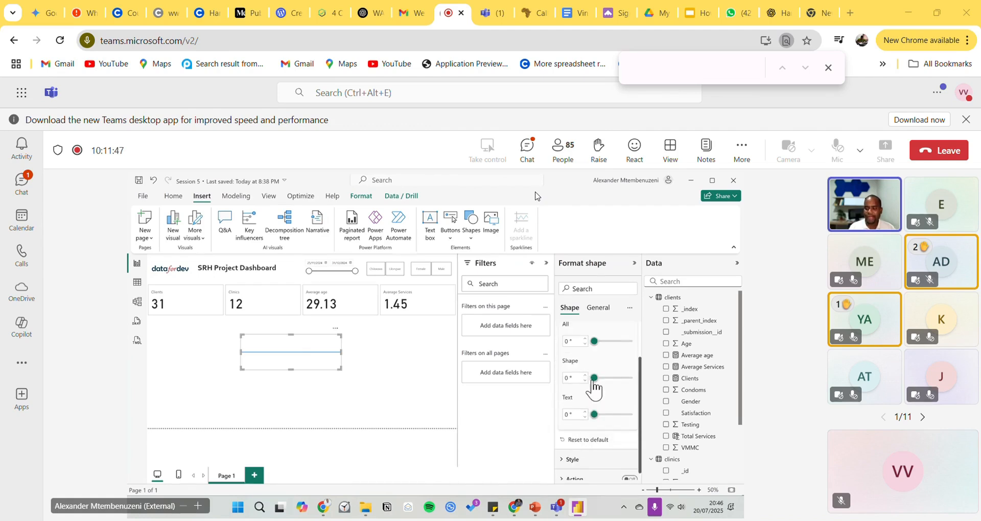
drag(594, 378, 608, 379)
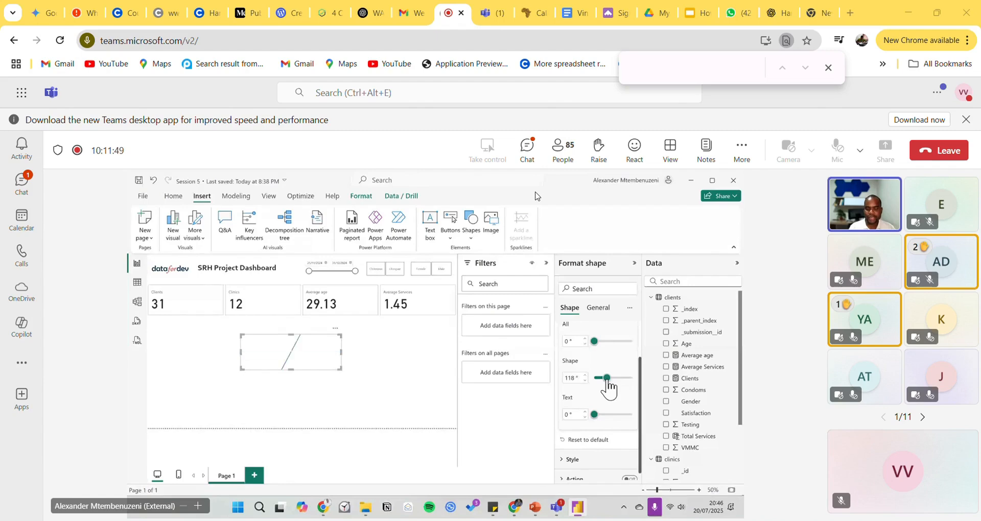
double_click(569, 378)
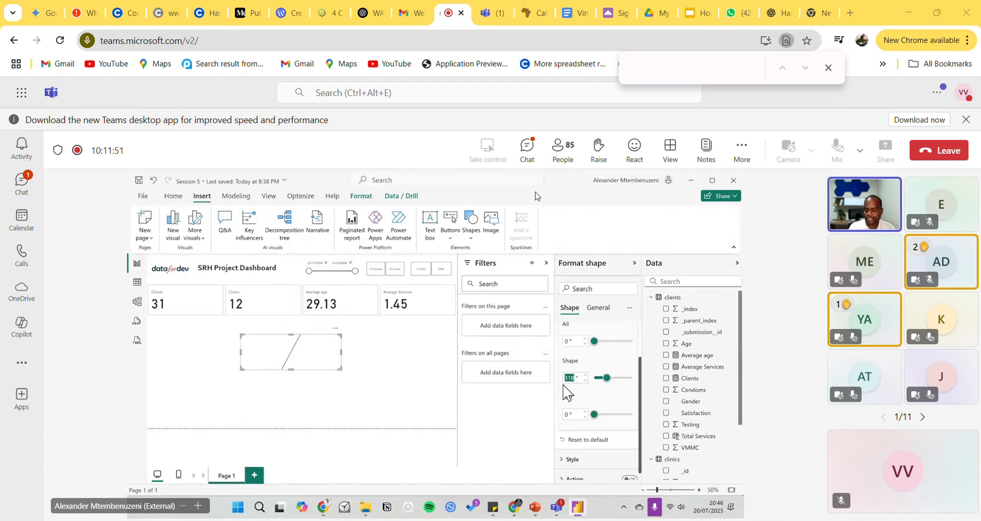
text(180)
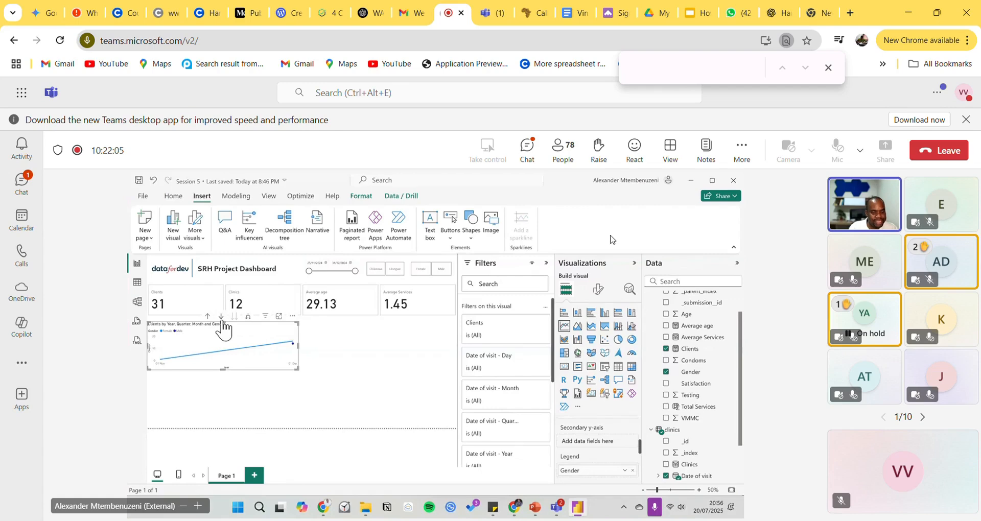
Step: Expand the clients line chart down to the day level and make the chart slightly taller
click(248, 316)
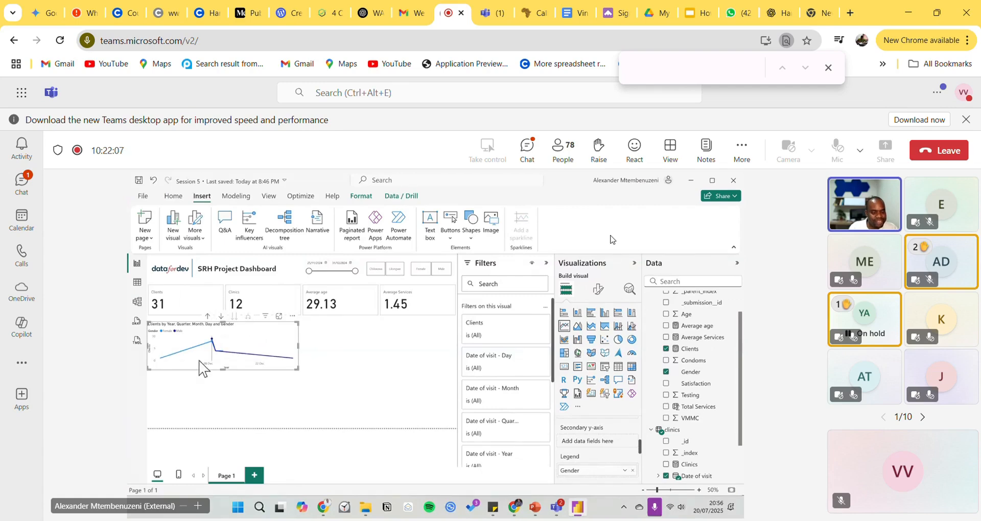
click(222, 381)
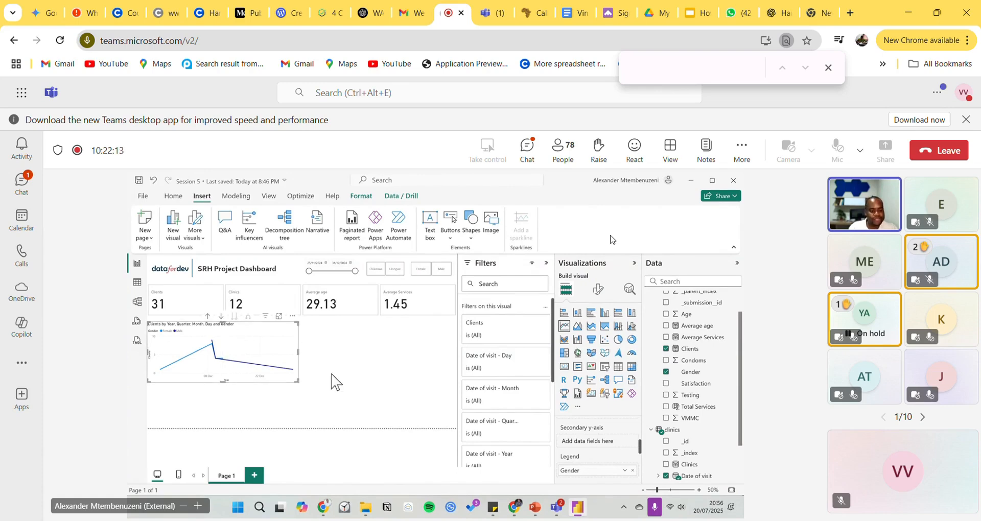
click(343, 386)
click(290, 333)
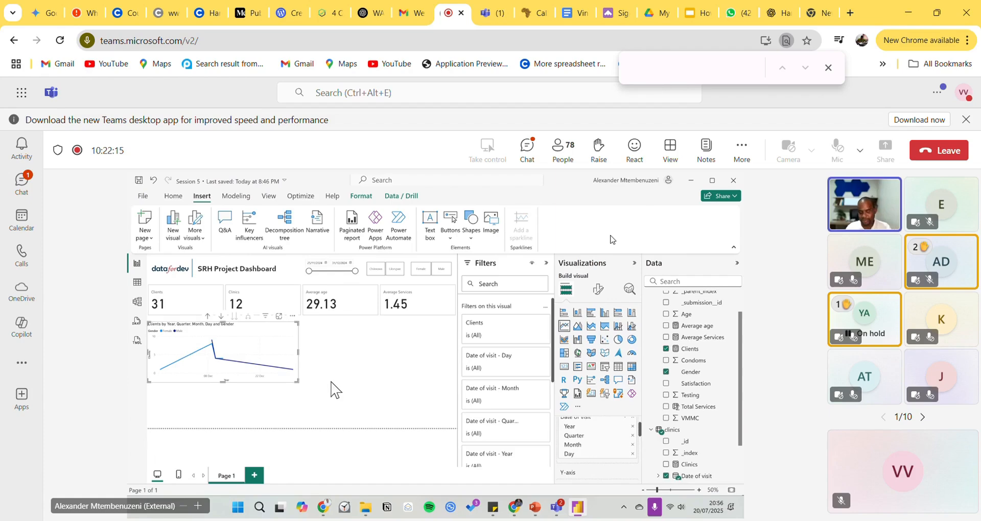
click(351, 428)
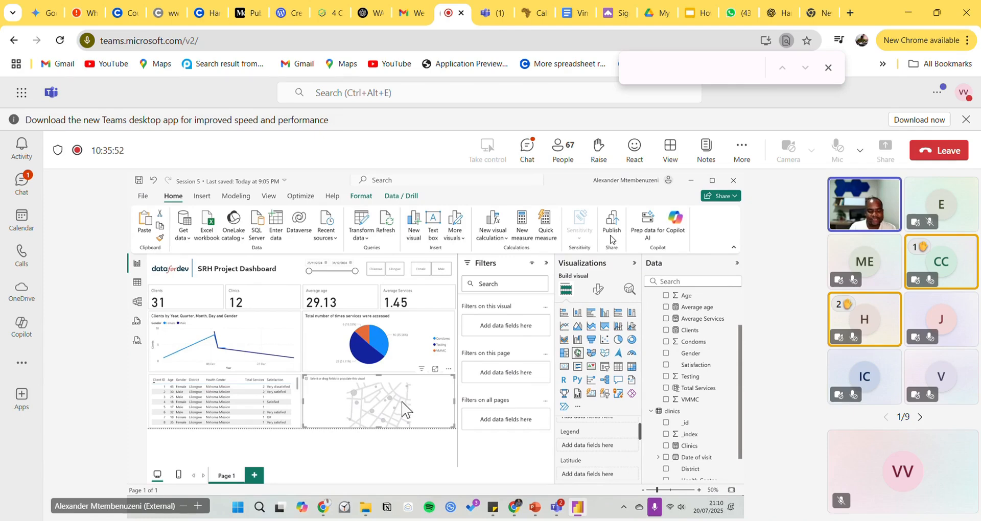
Step: Copy the client table's formatting onto the empty map visual with the Format Painter
click(298, 408)
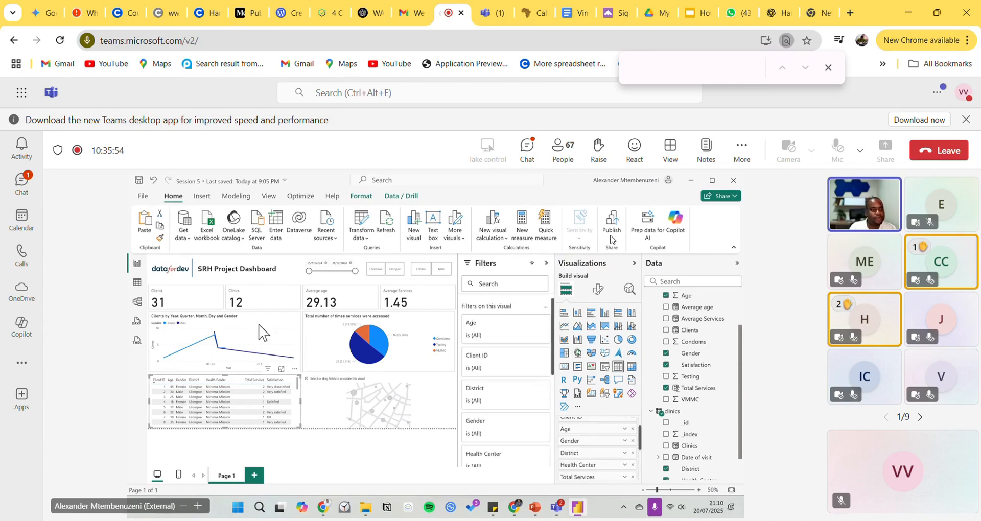
click(160, 238)
click(327, 390)
click(350, 455)
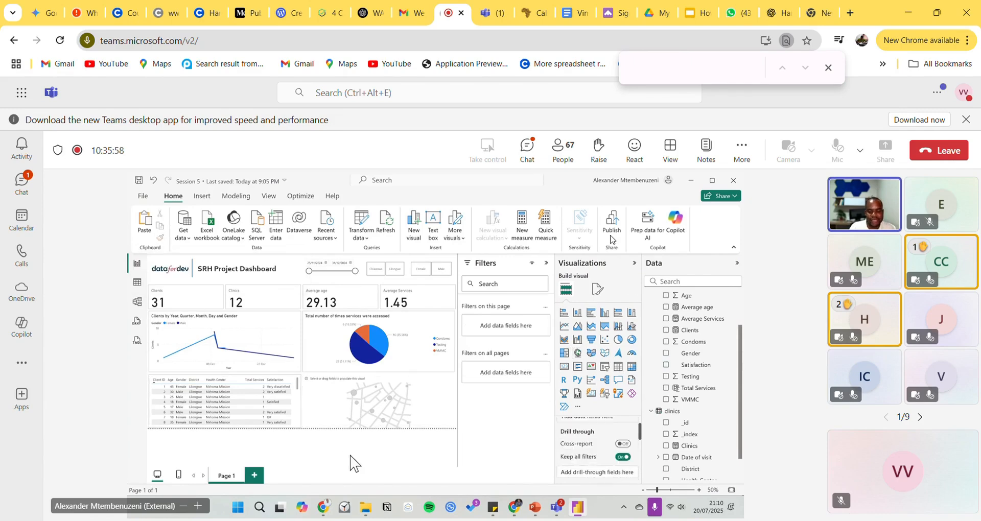
Step: Assign the clinics table's Latitude and Longitude fields to the map's matching latitude and longitude roles
click(385, 412)
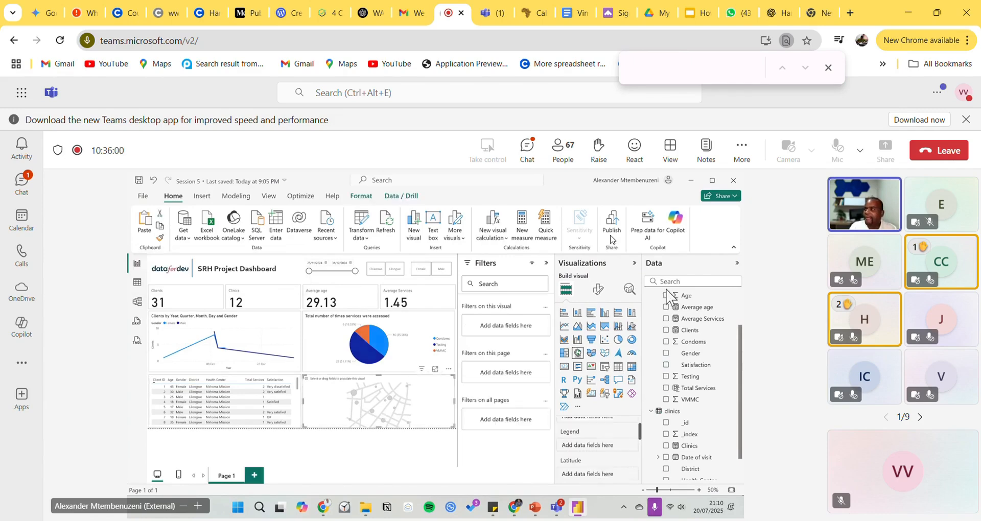
scroll(602, 469, up, 1)
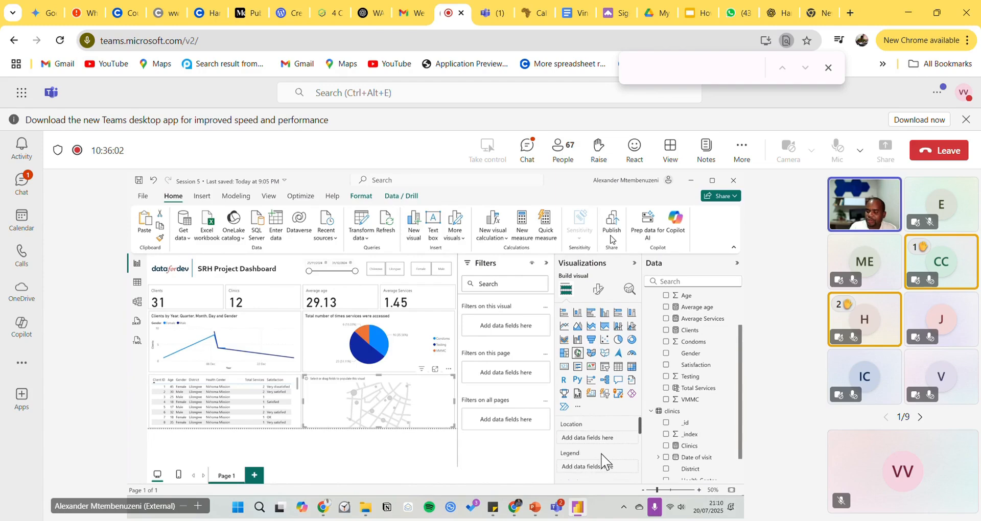
scroll(620, 450, down, 1)
scroll(620, 450, down, 1)
scroll(683, 437, up, 2)
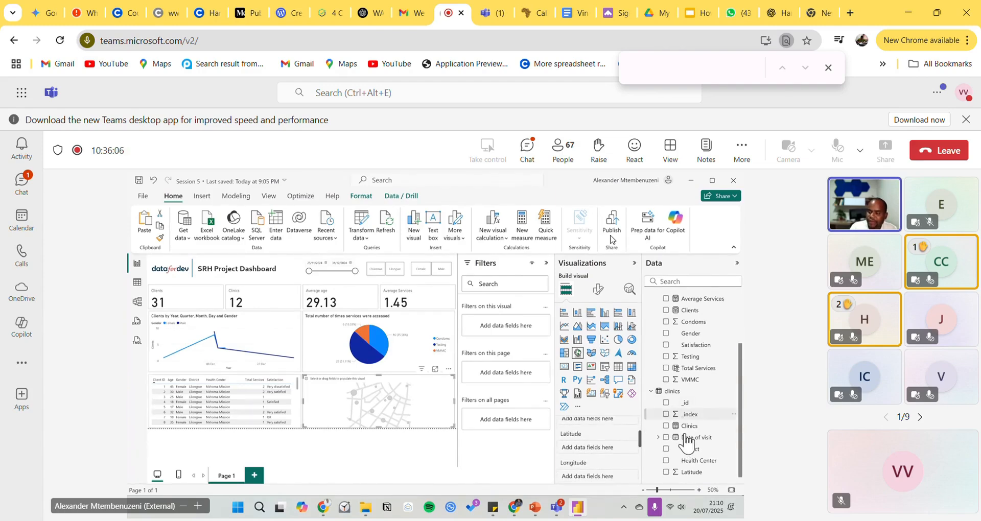
scroll(693, 414, down, 3)
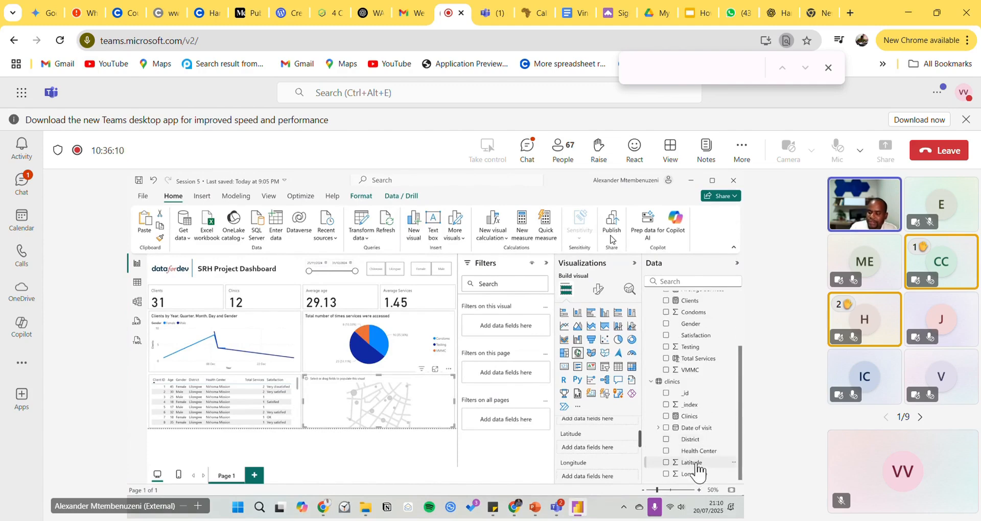
drag(695, 465, 602, 449)
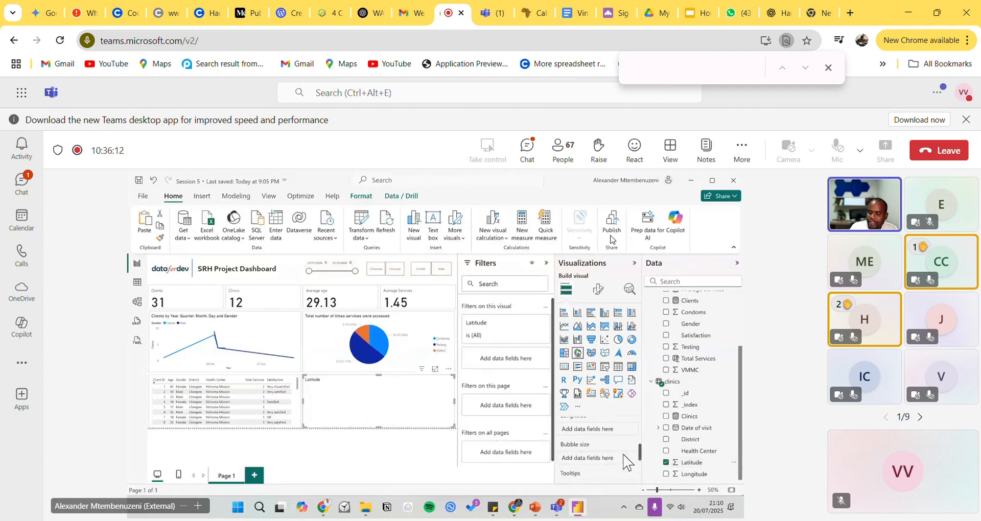
click(694, 474)
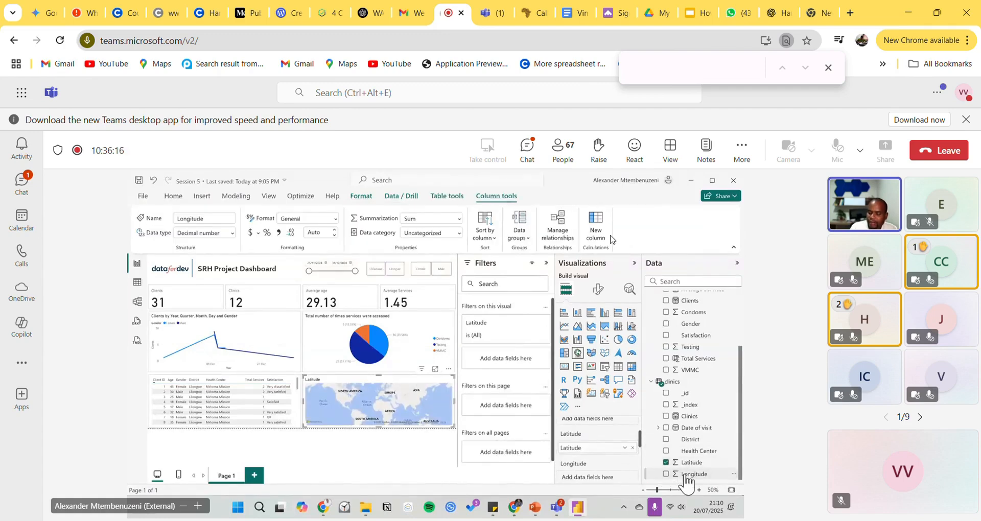
drag(686, 480, 608, 477)
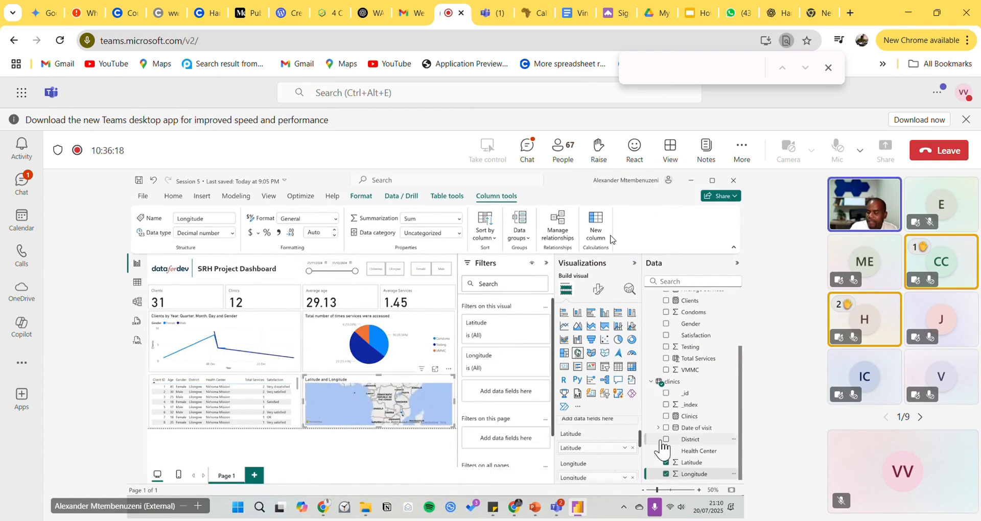
Step: Size the map's bubbles by the _index field from the clinics table
scroll(586, 475, down, 2)
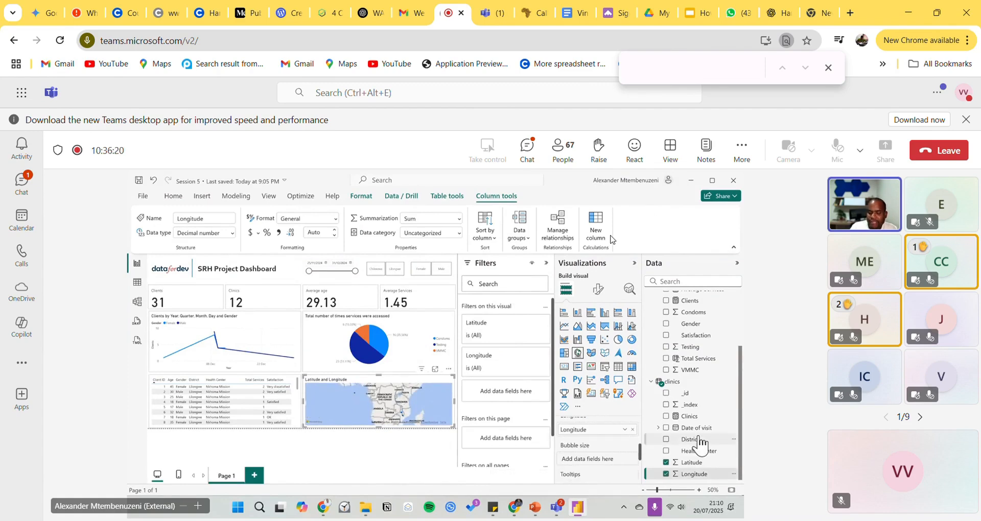
scroll(409, 417, up, 3)
scroll(399, 421, up, 3)
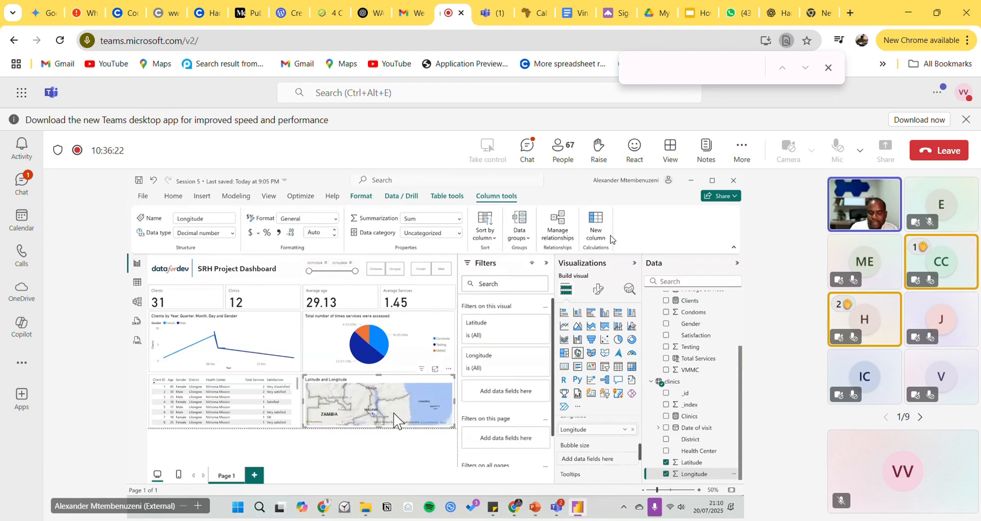
scroll(386, 404, up, 2)
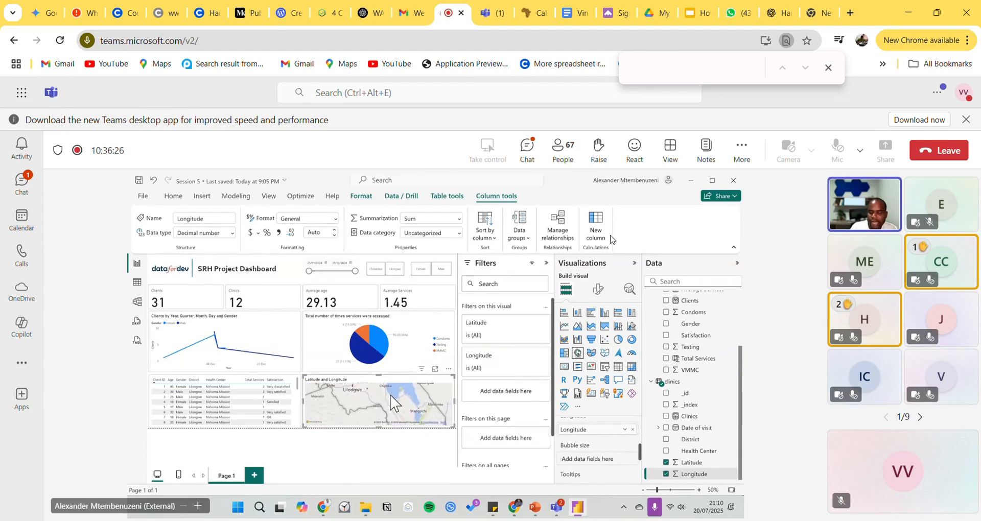
scroll(393, 404, down, 2)
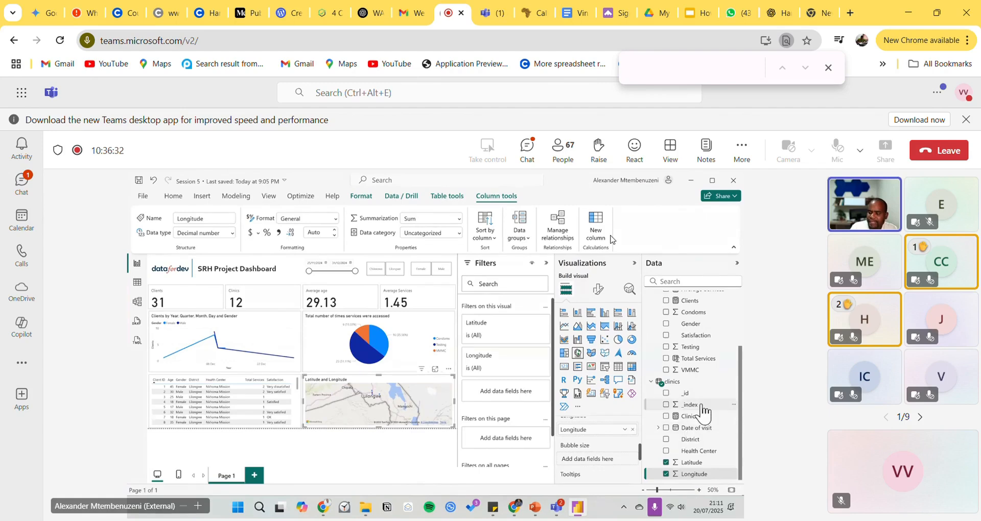
mouse_move(689, 404)
mouse_down()
mouse_move(675, 448)
mouse_move(587, 459)
mouse_up()
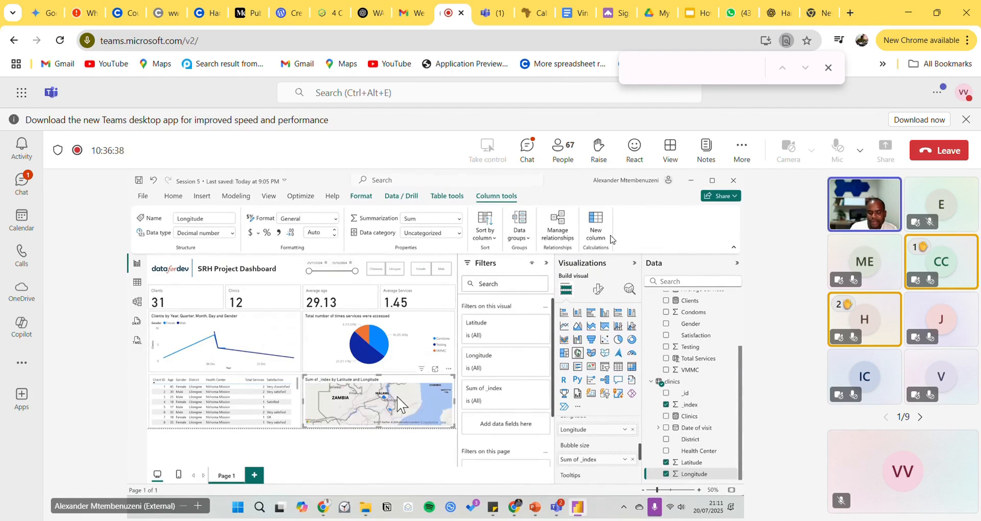
scroll(399, 399, up, 2)
drag(403, 402, 418, 409)
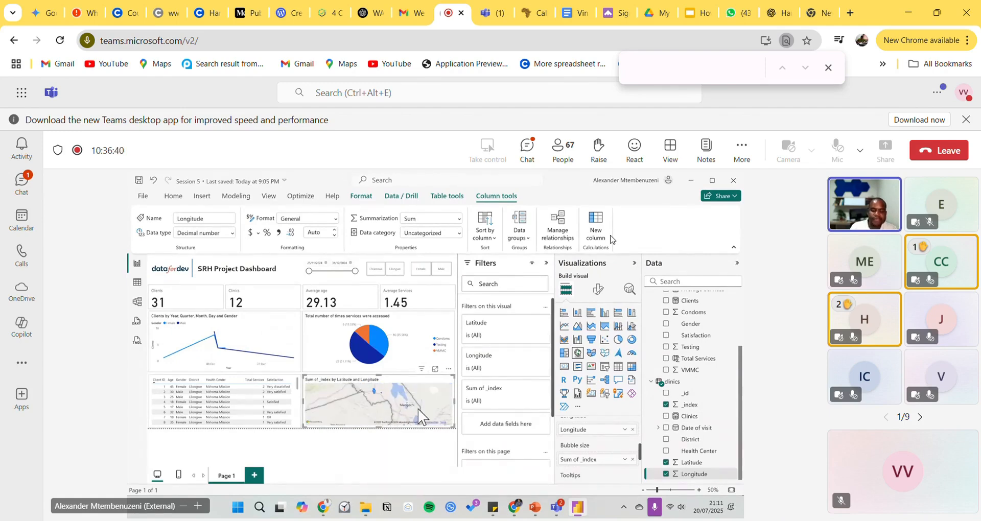
Step: Turn off the map visual's title
click(599, 291)
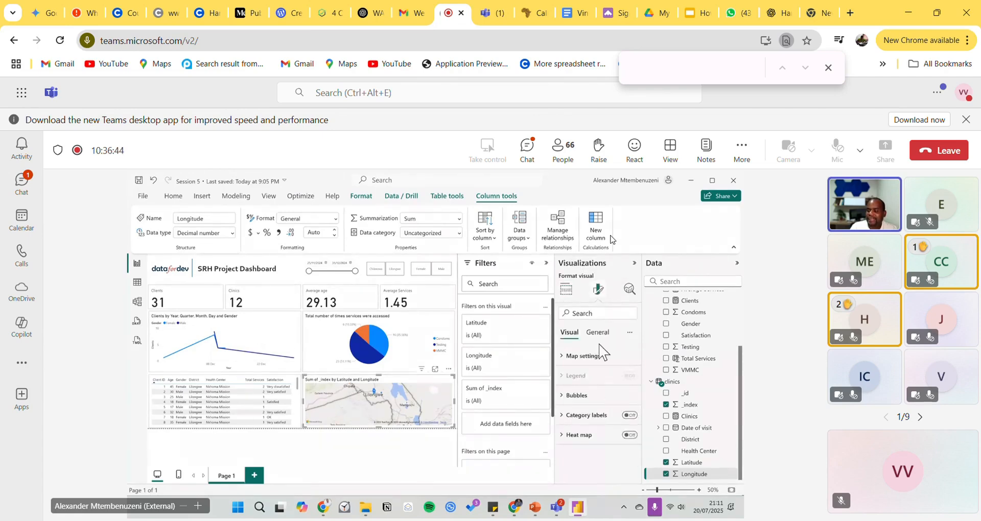
click(597, 332)
click(629, 376)
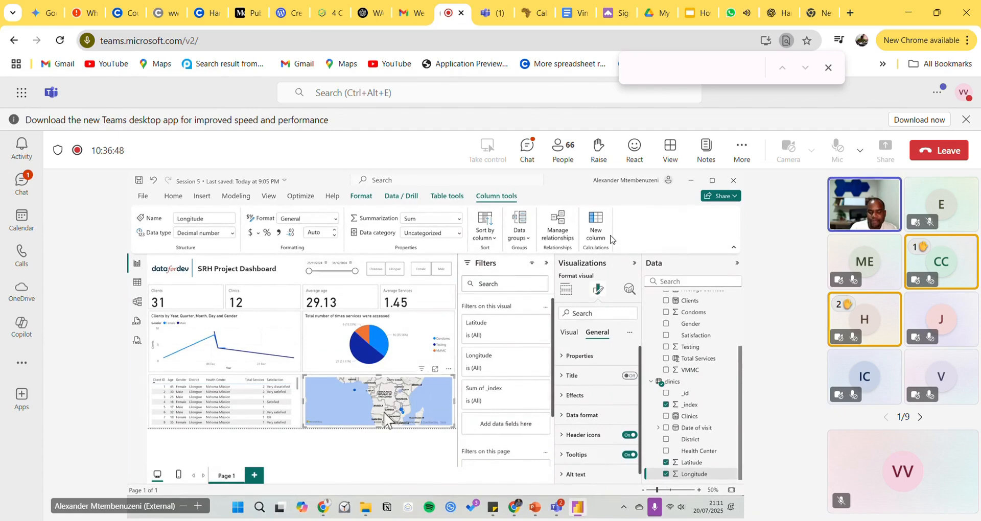
scroll(357, 404, up, 5)
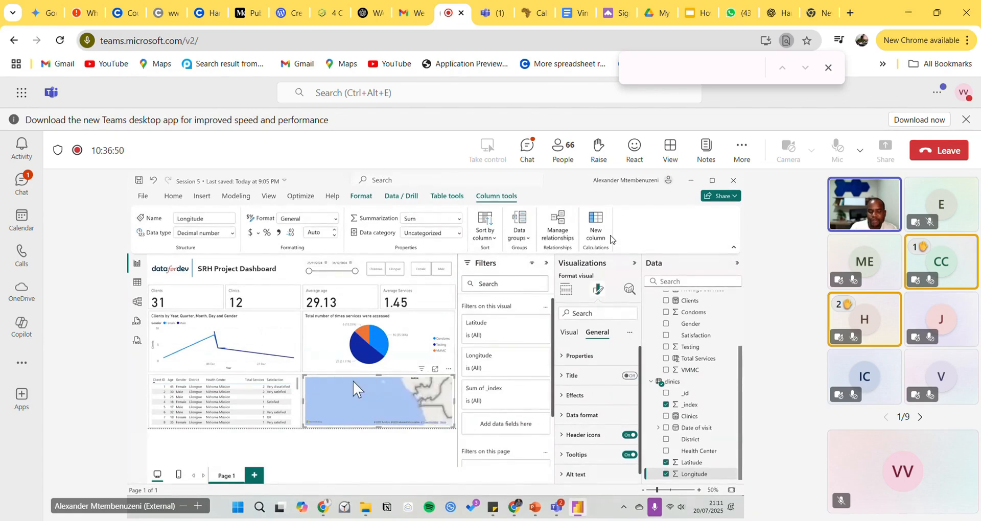